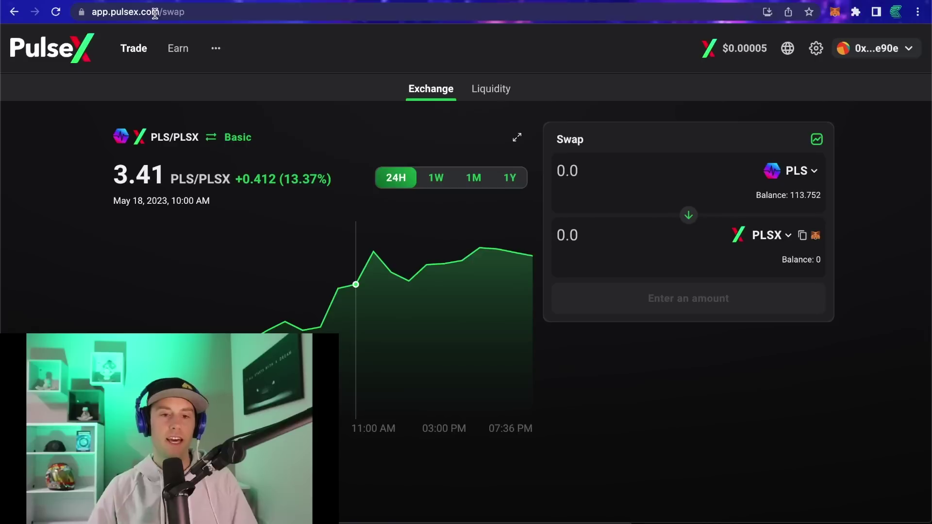
Step: Disconnect the wallet from PulseX and reconnect via MetaMask, restoring the 113.752 PLS balance
mouse_move(905, 48)
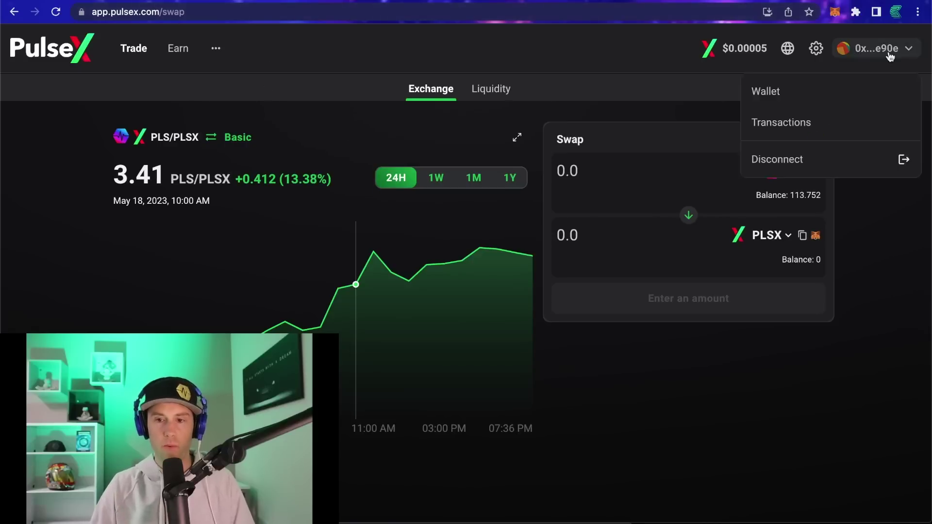
left_click(845, 153)
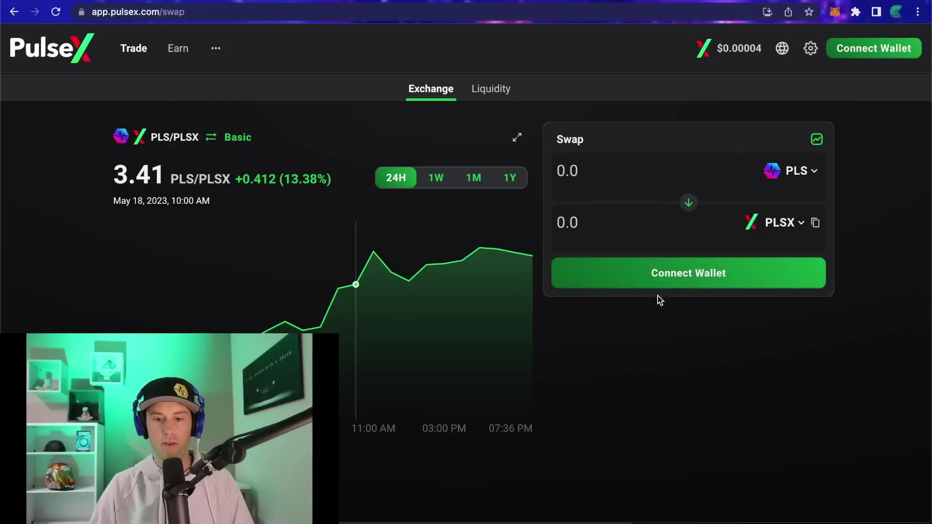
left_click(664, 280)
left_click(394, 244)
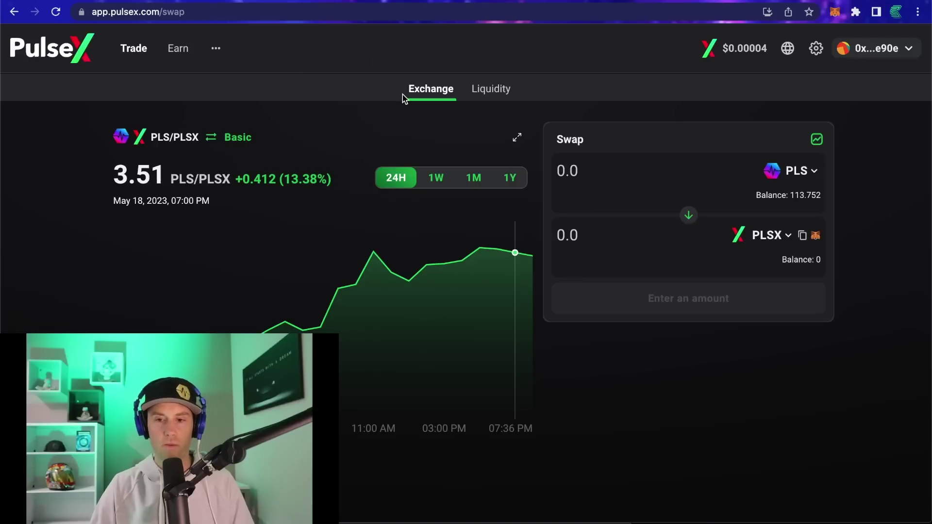
Step: Open PulseX's Info & Analytics page from the '...' navigation menu
mouse_move(203, 54)
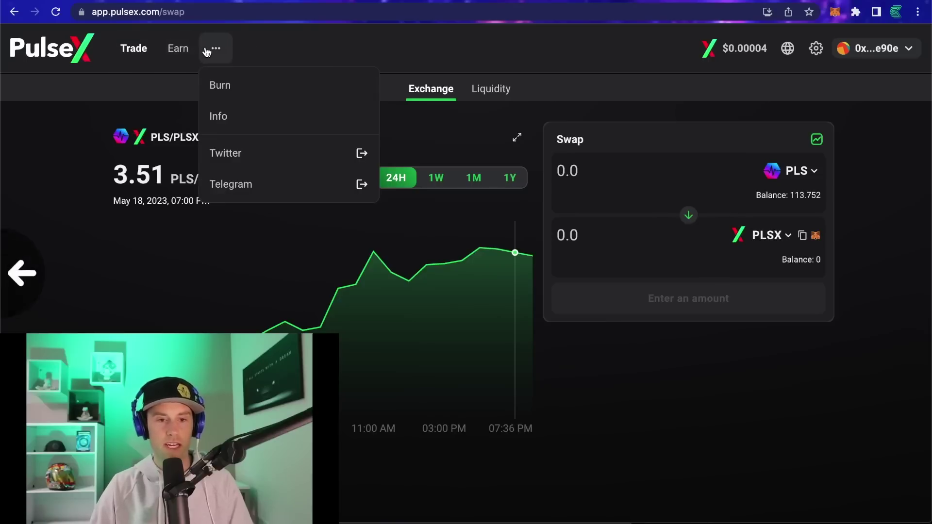
scroll(207, 52, "left", 5)
scroll(208, 51, "right", 5)
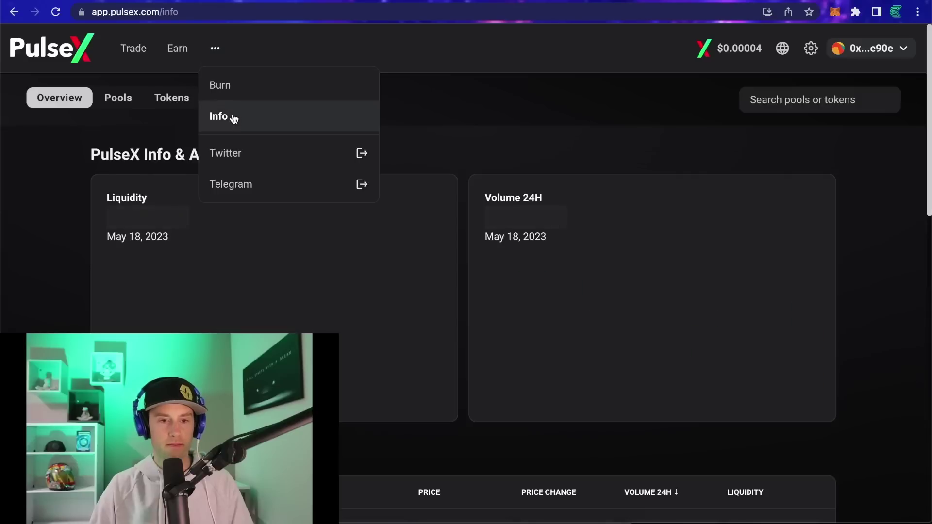
left_click(232, 119)
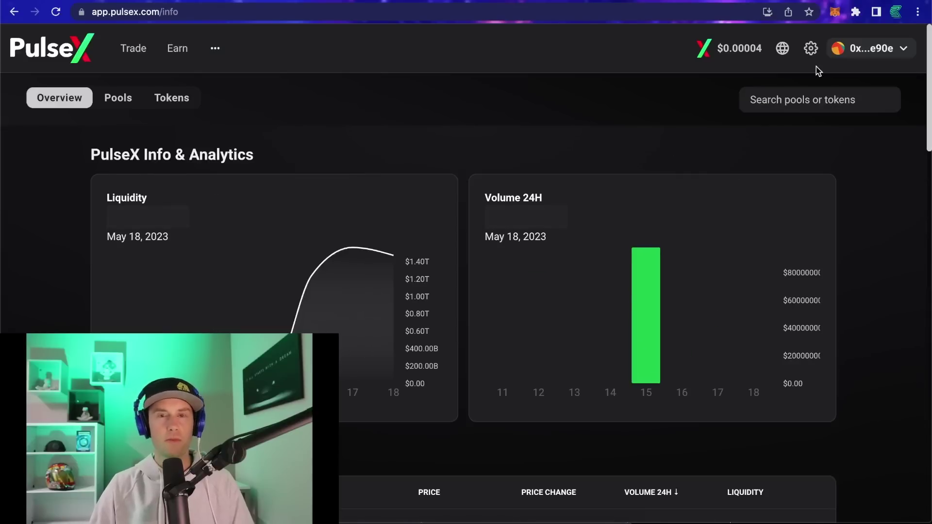
Step: Switch MetaMask to Ethereum Mainnet and browse its assets, listing 0 ETH and 23 USDC
left_click(830, 17)
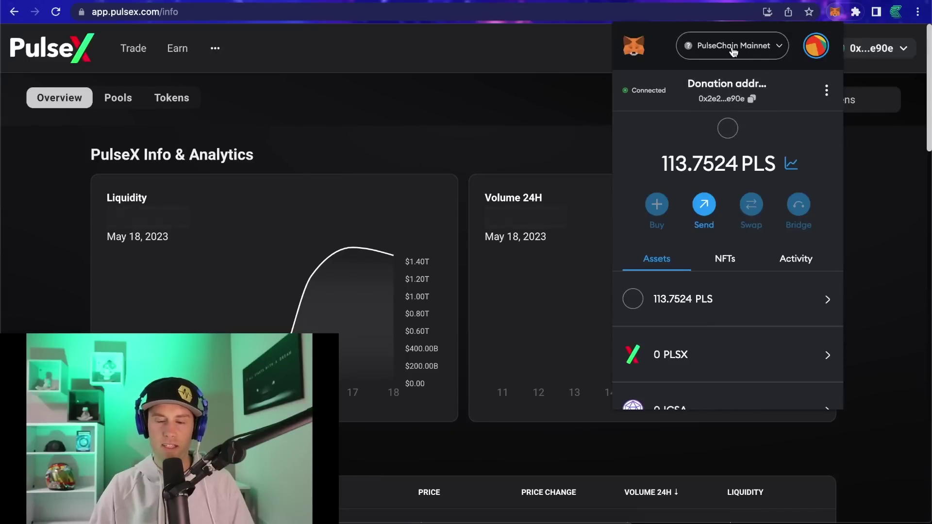
left_click(733, 48)
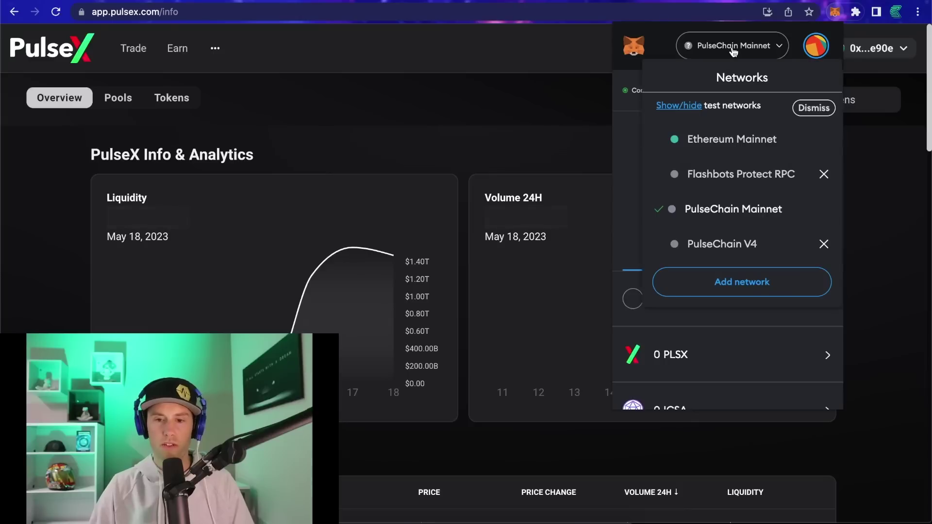
left_click(730, 140)
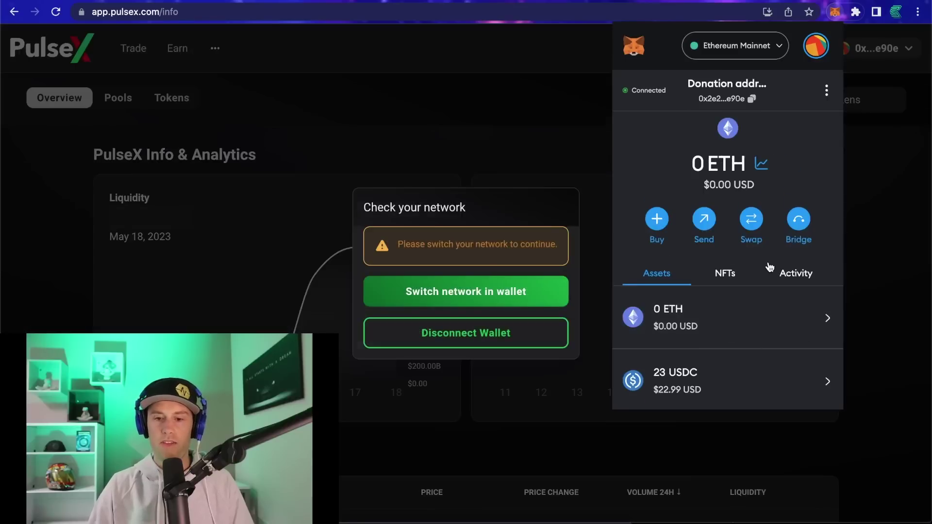
scroll(786, 267, "down", 3)
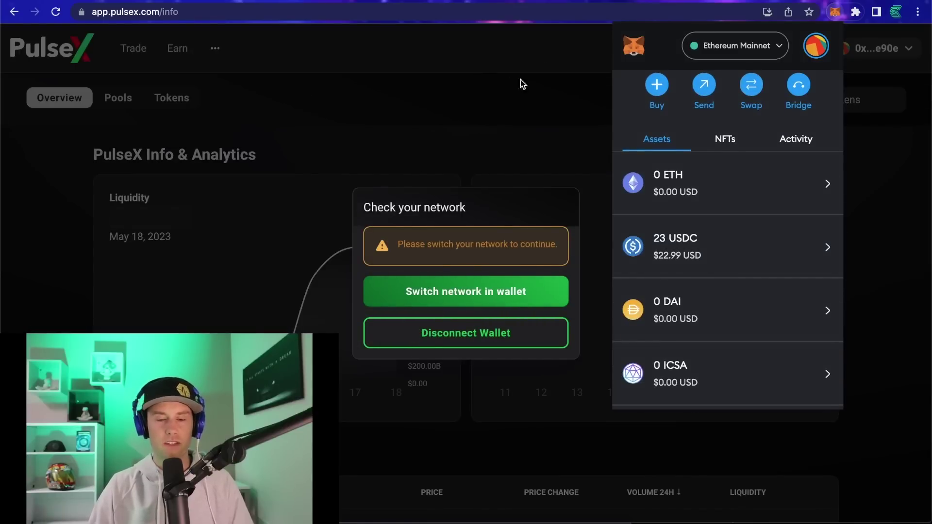
scroll(745, 258, "down", 3)
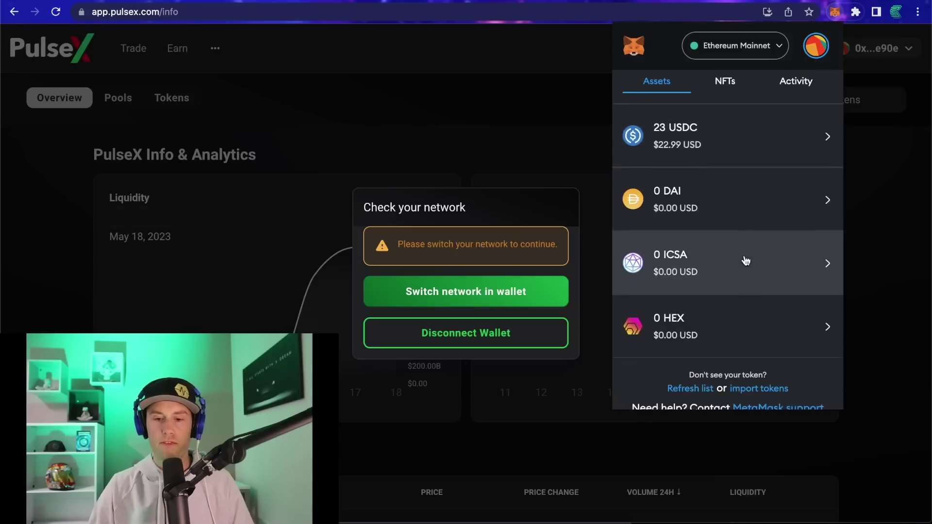
scroll(746, 260, "up", 1)
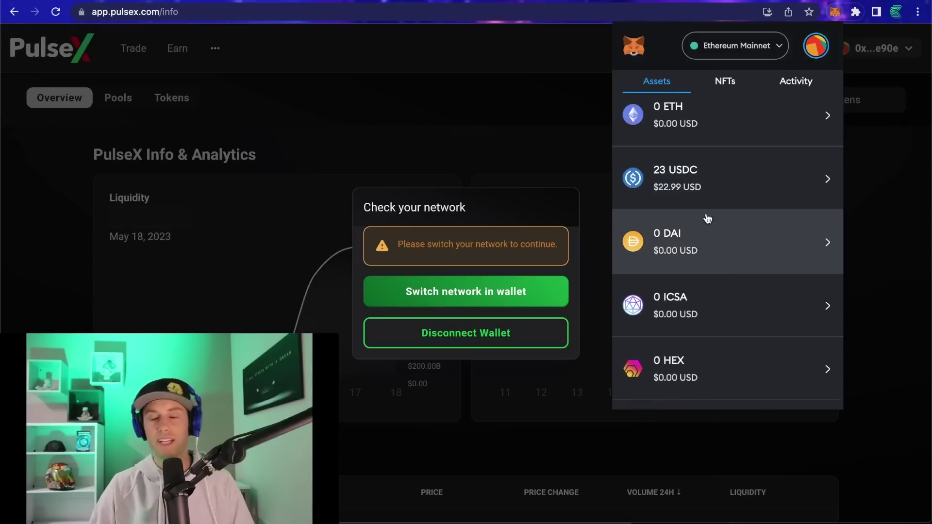
Step: Open the DAI token's details in MetaMask and copy its Ethereum contract address
left_click(709, 249)
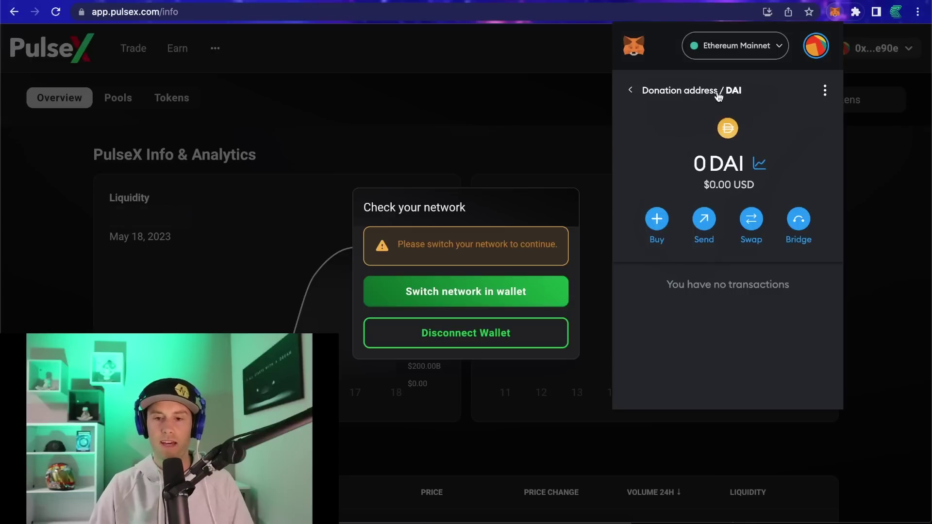
left_click(825, 93)
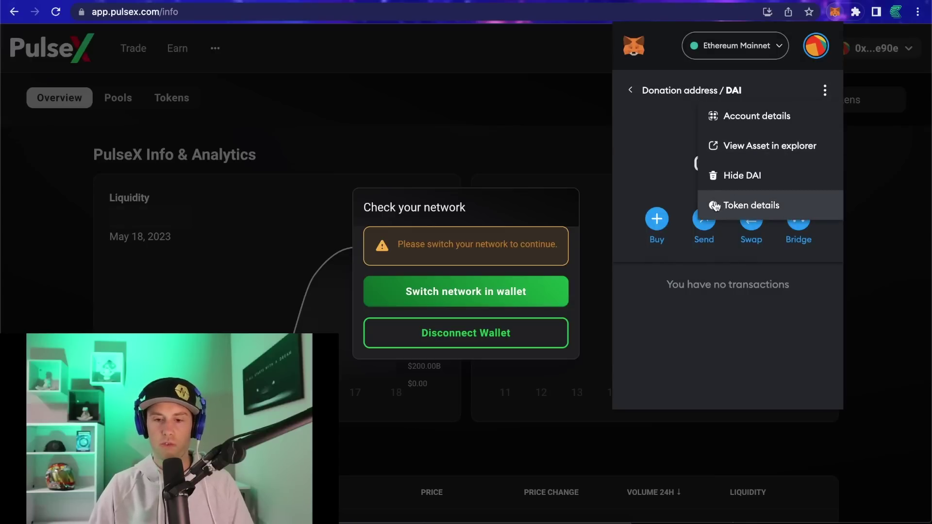
left_click(758, 205)
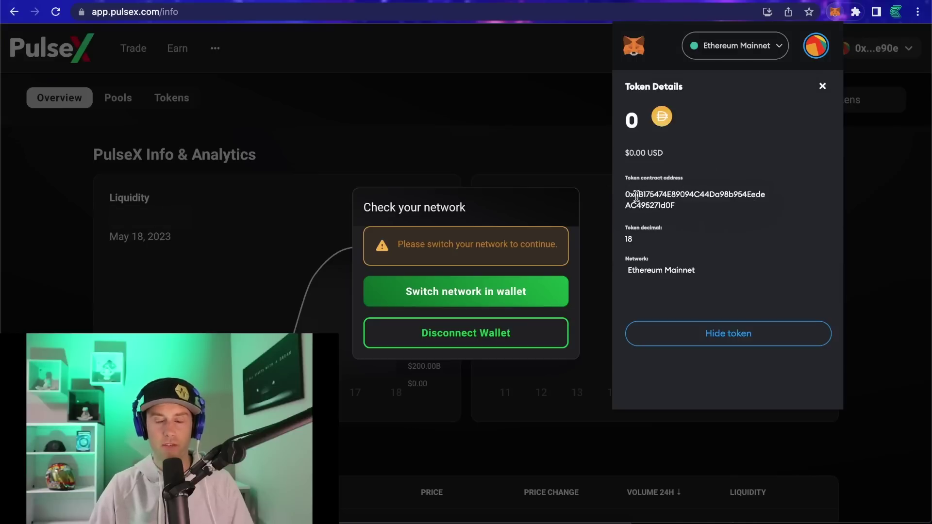
double_click(655, 193)
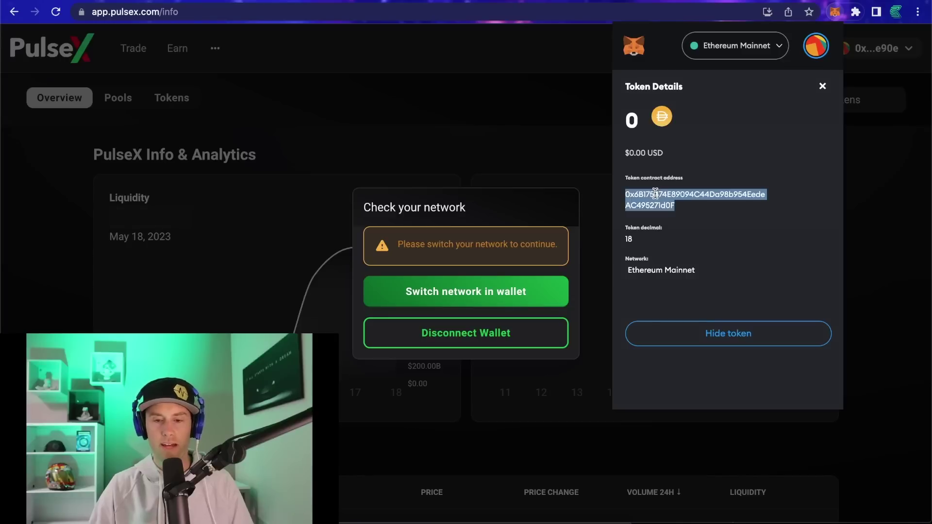
right_click(655, 193)
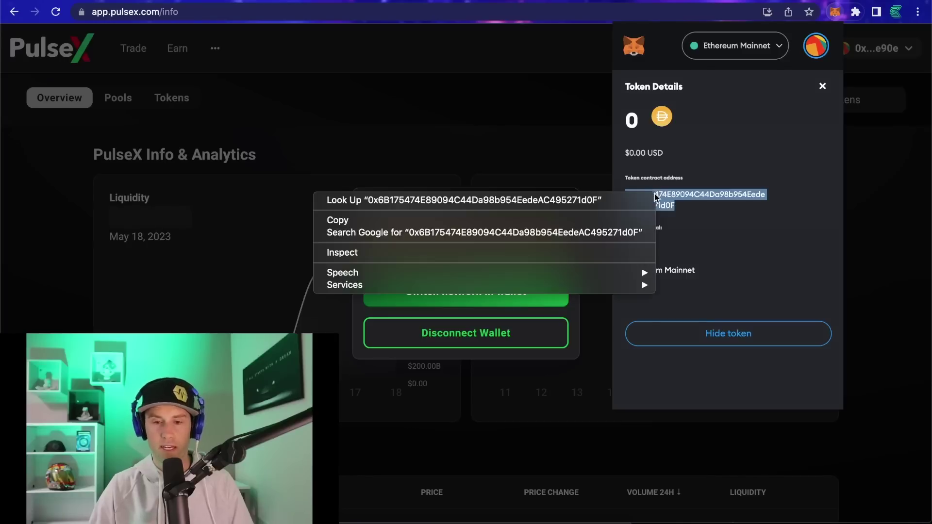
left_click(587, 223)
left_click(703, 213)
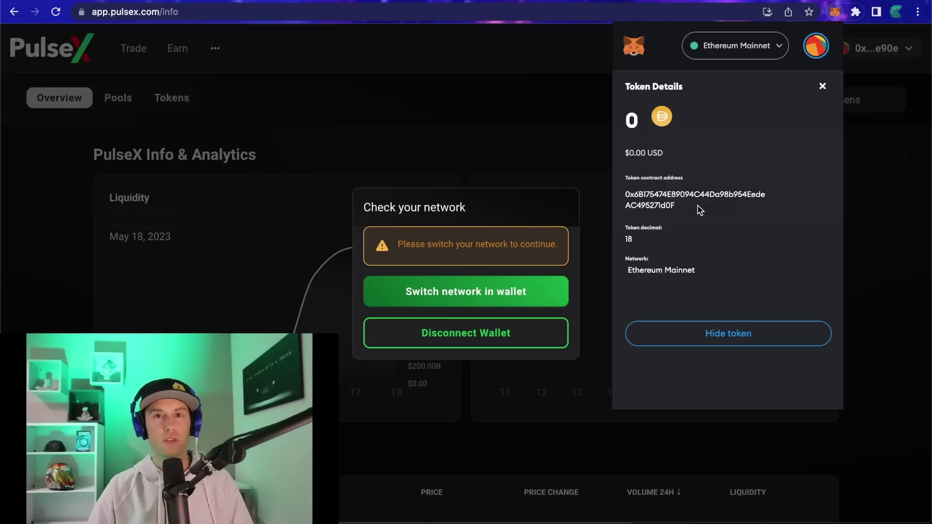
double_click(657, 198)
right_click(656, 200)
left_click(553, 225)
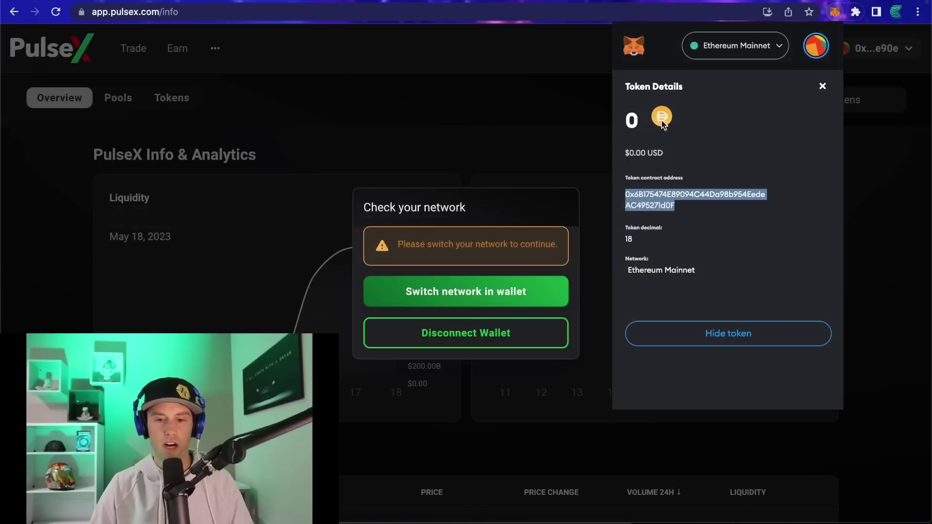
Step: Switch MetaMask back to PulseChain Mainnet and close the wallet popup
left_click(740, 53)
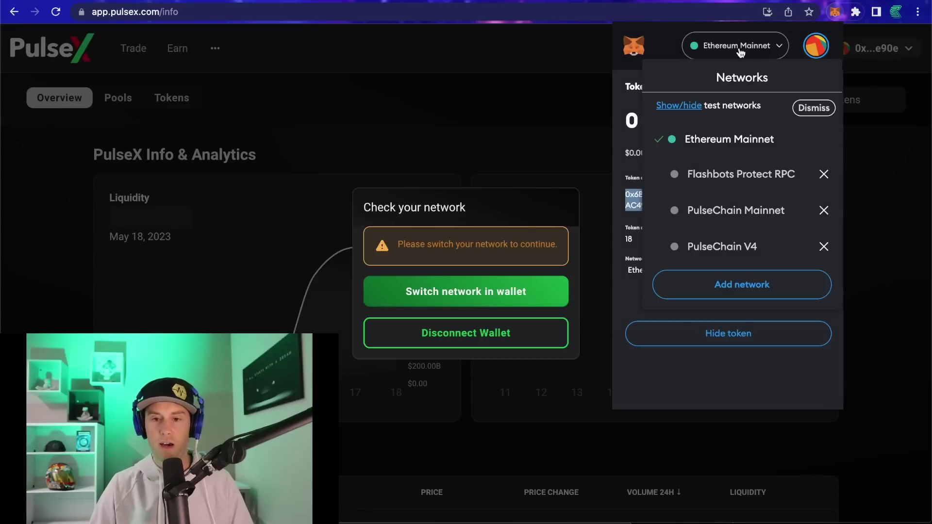
left_click(713, 211)
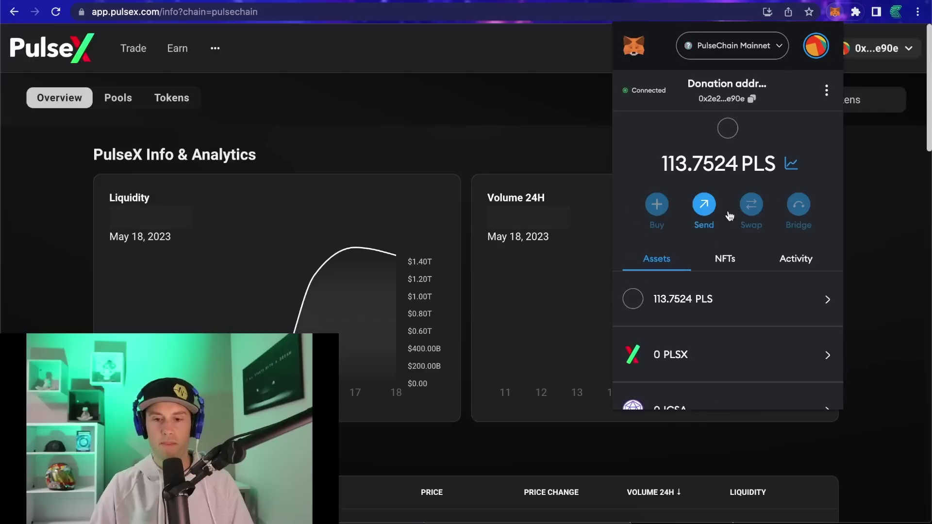
left_click(894, 182)
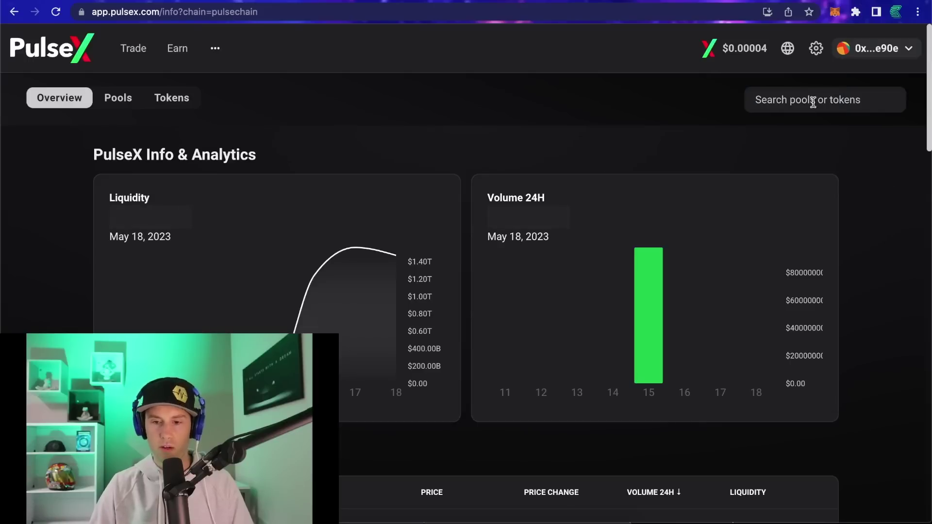
Step: Search PulseX Info by the pasted DAI contract address and open Dai Stablecoin (DAI)
left_click(810, 104)
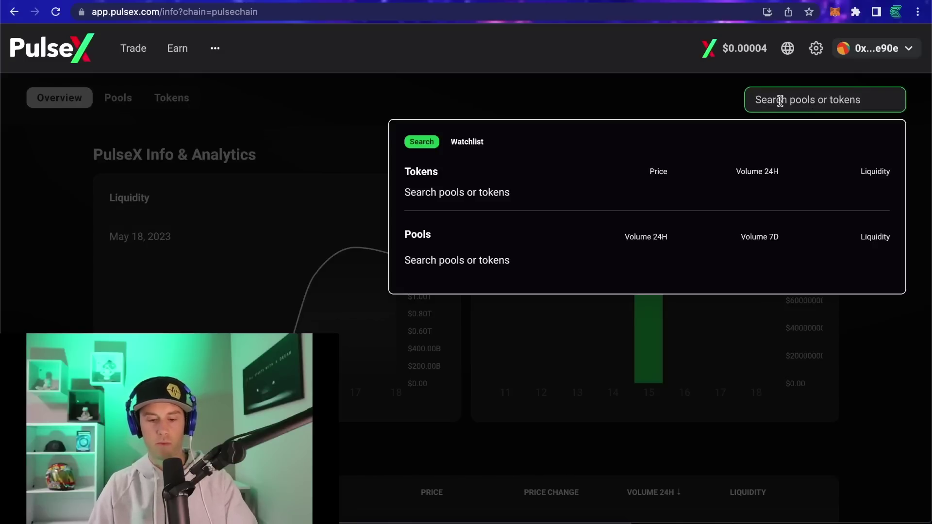
key("super+v")
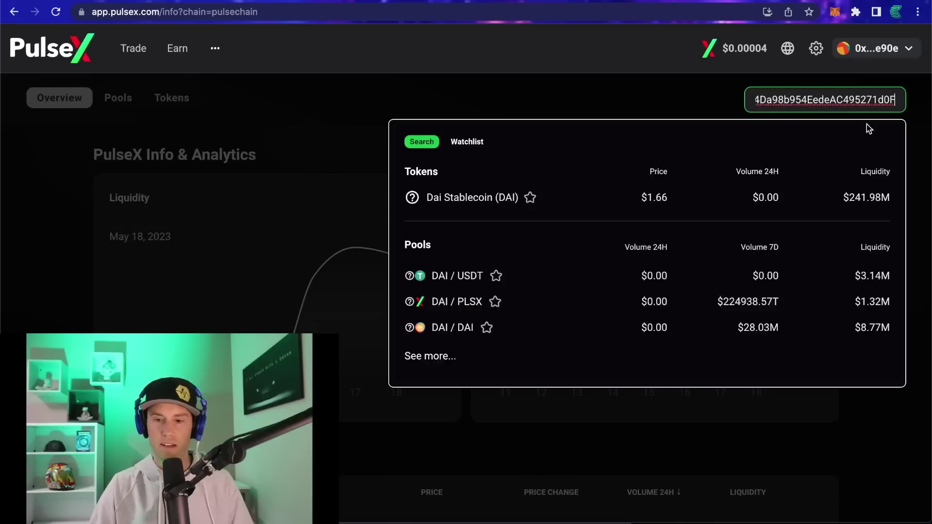
left_click(480, 199)
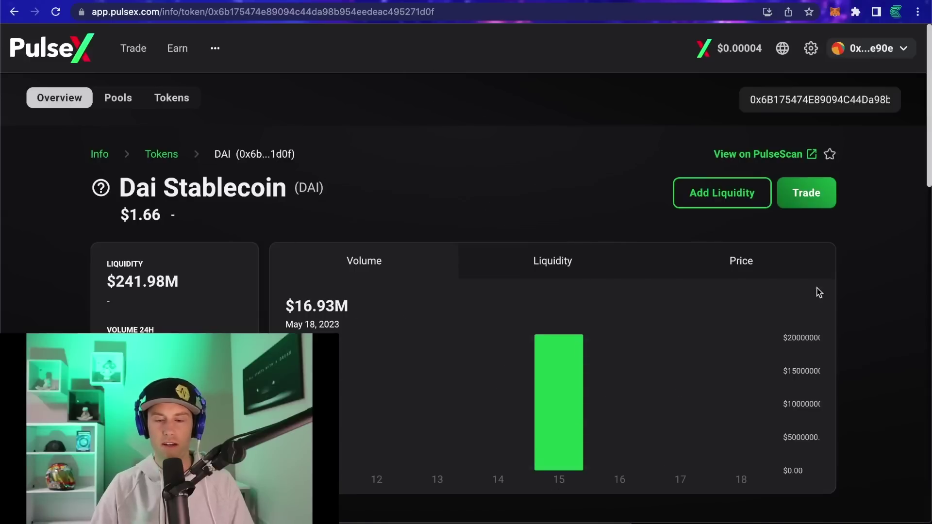
Step: Open the DAI/PLSX swap page and add the DAI token to MetaMask
left_click(811, 194)
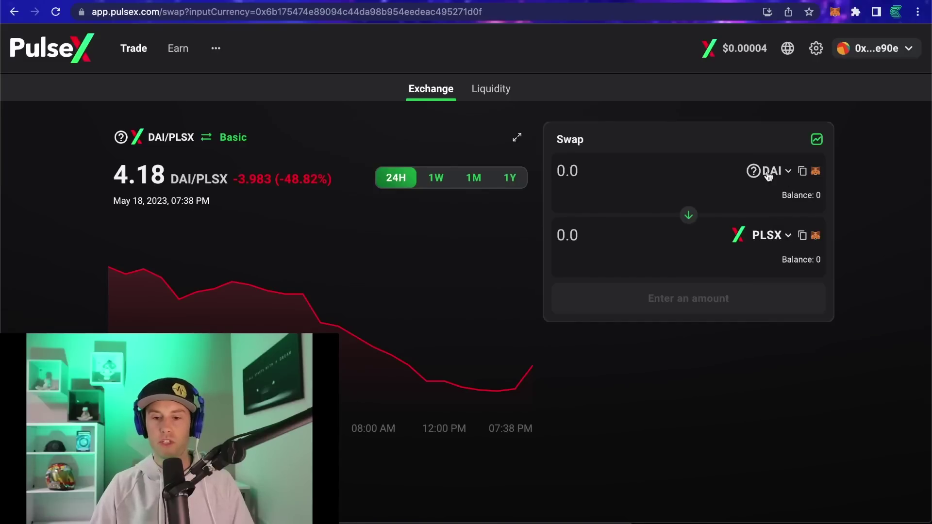
scroll(772, 175, "up", 5)
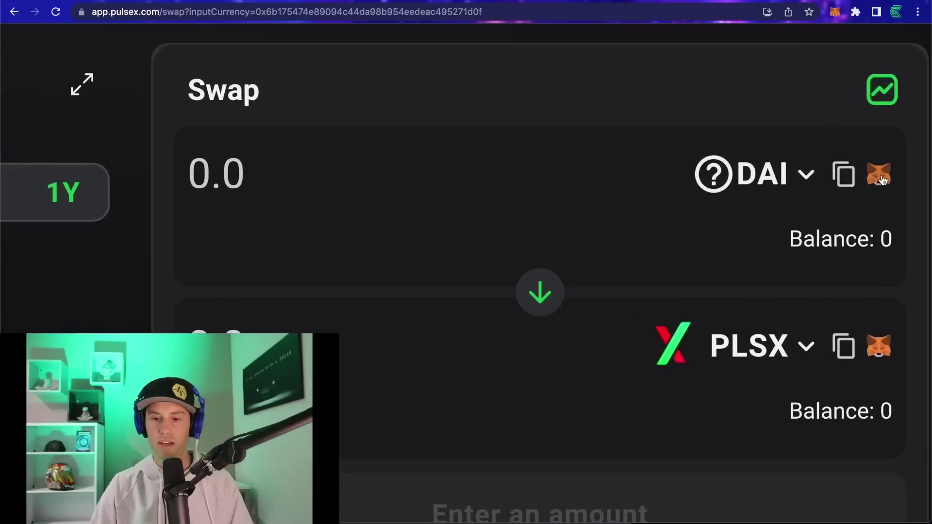
scroll(882, 180, "right", 5)
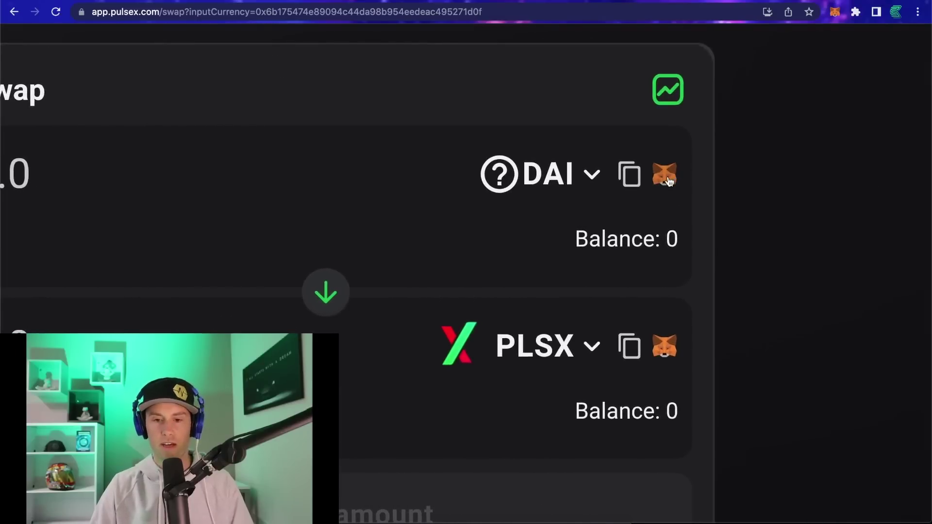
left_click(665, 175)
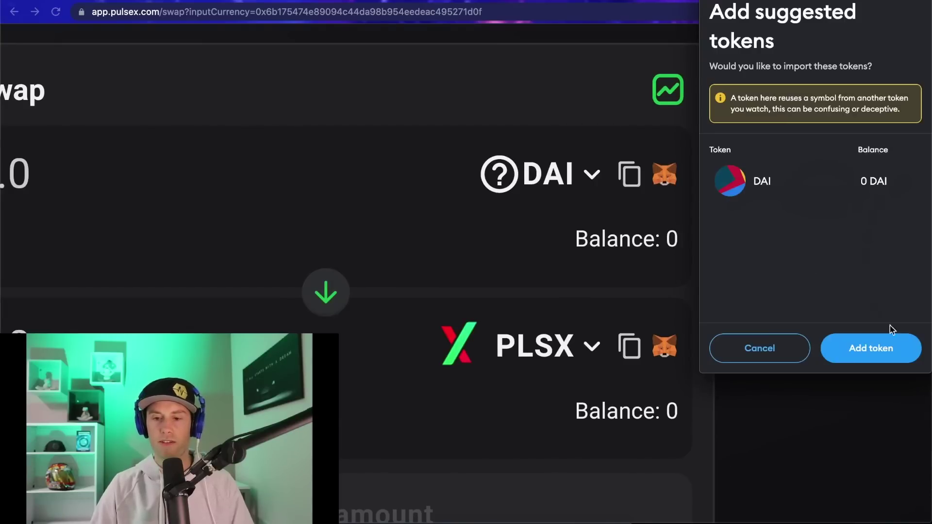
left_click(894, 350)
Step: Check MetaMask's asset list showing 0 DAI alongside 113.7524 PLS
left_click(835, 11)
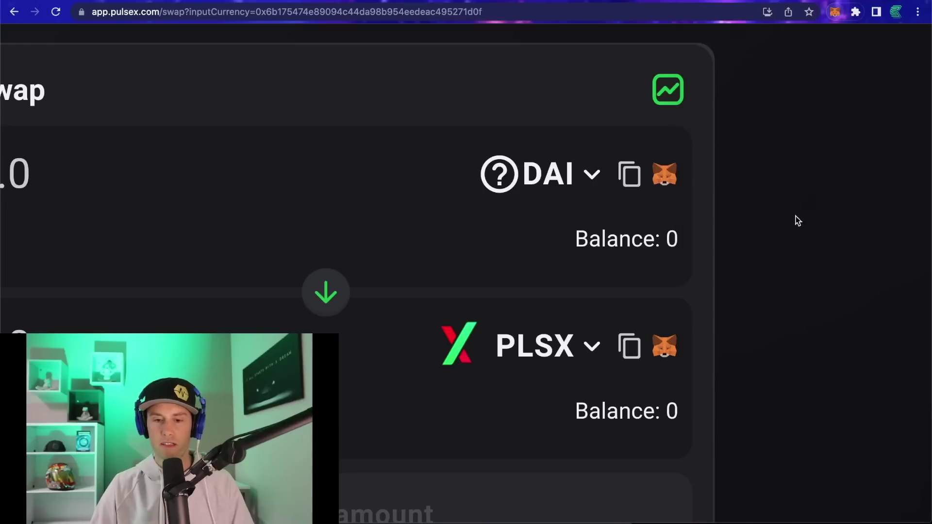
scroll(748, 271, "down", 5)
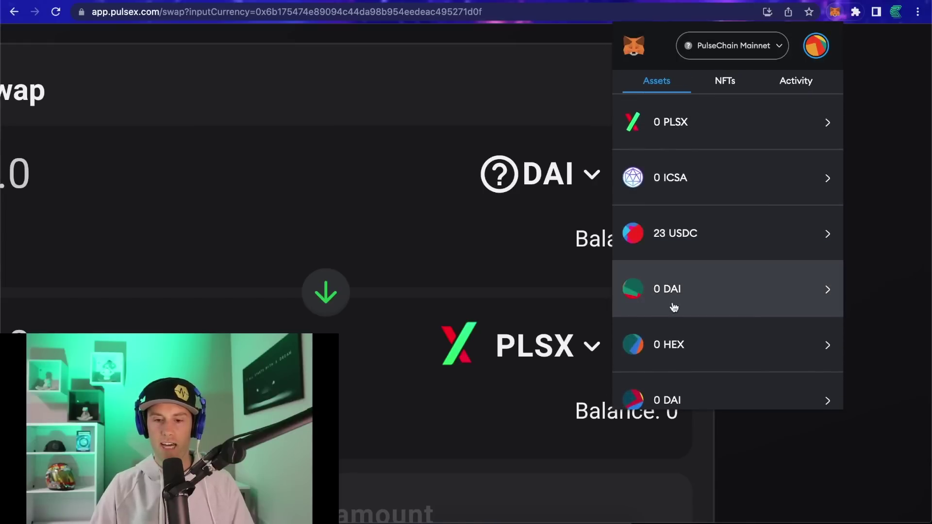
scroll(684, 306, "down", 3)
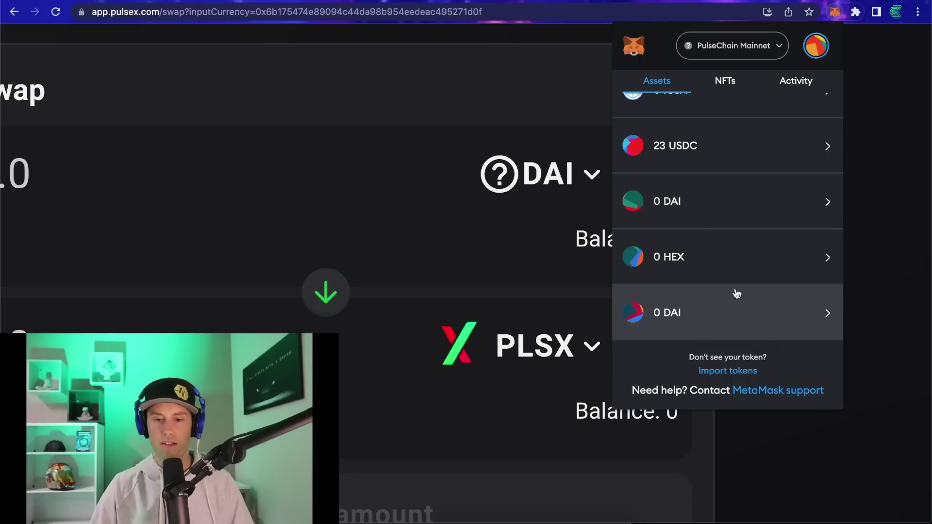
scroll(734, 291, "up", 8)
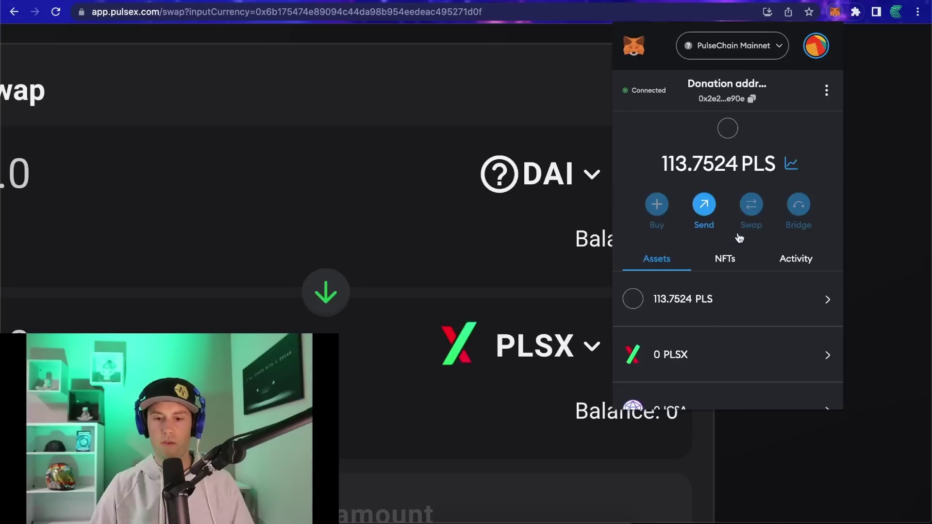
Step: Switch MetaMask to Ethereum Mainnet and select the HEX contract address in its token details
left_click(760, 48)
key("Escape")
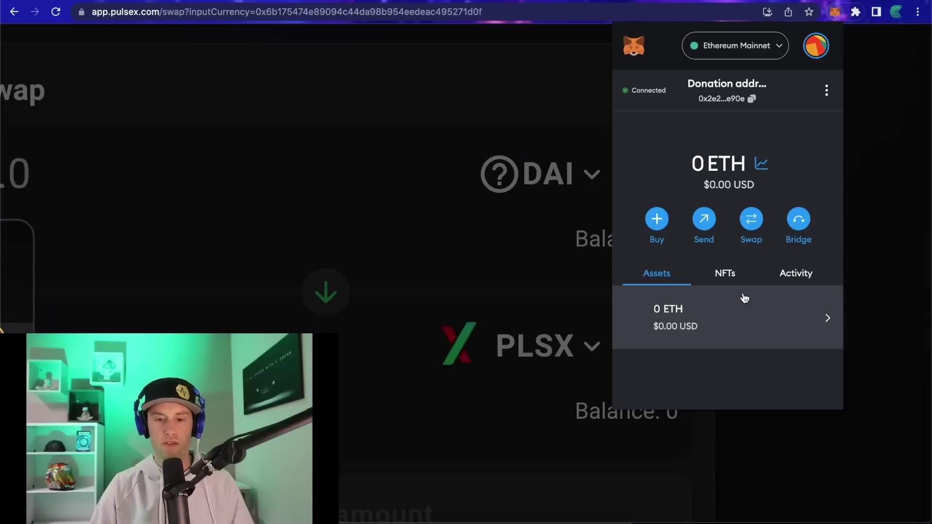
scroll(740, 298, "down", 5)
left_click(737, 304)
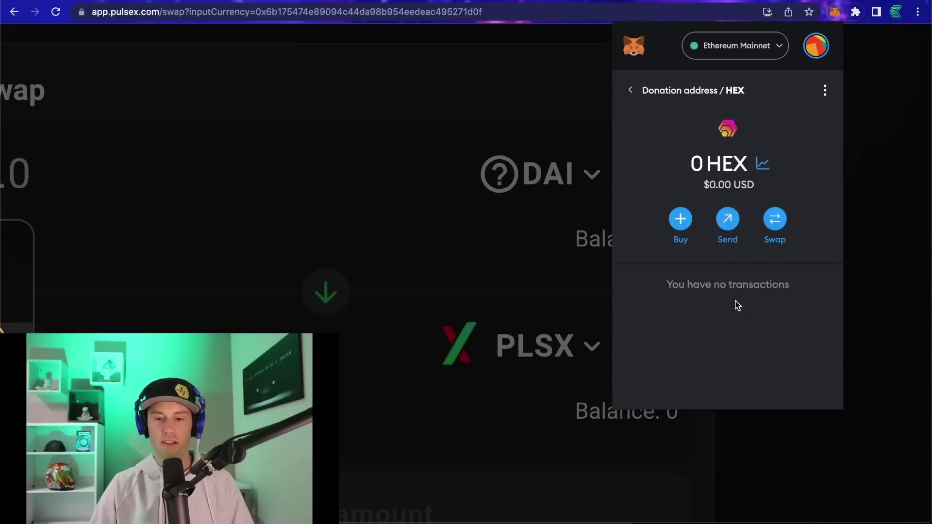
left_click(824, 91)
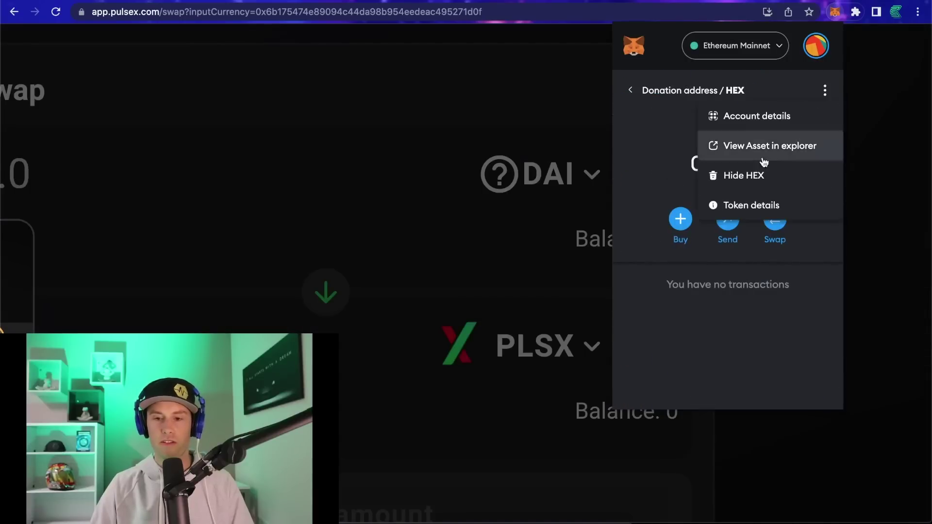
left_click(773, 202)
double_click(665, 197)
key("super+c")
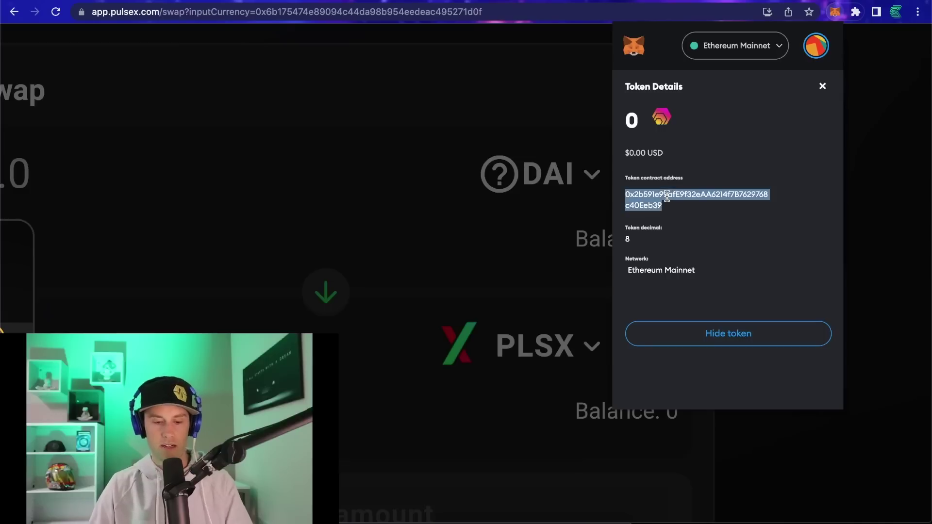
Step: Close the HEX details and approve switching the wallet back to PulseChain
left_click(867, 129)
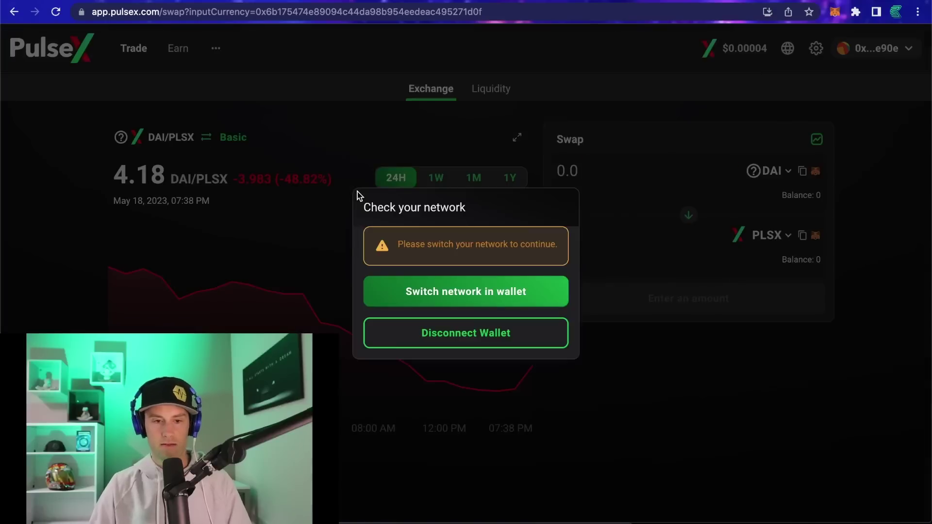
left_click(440, 297)
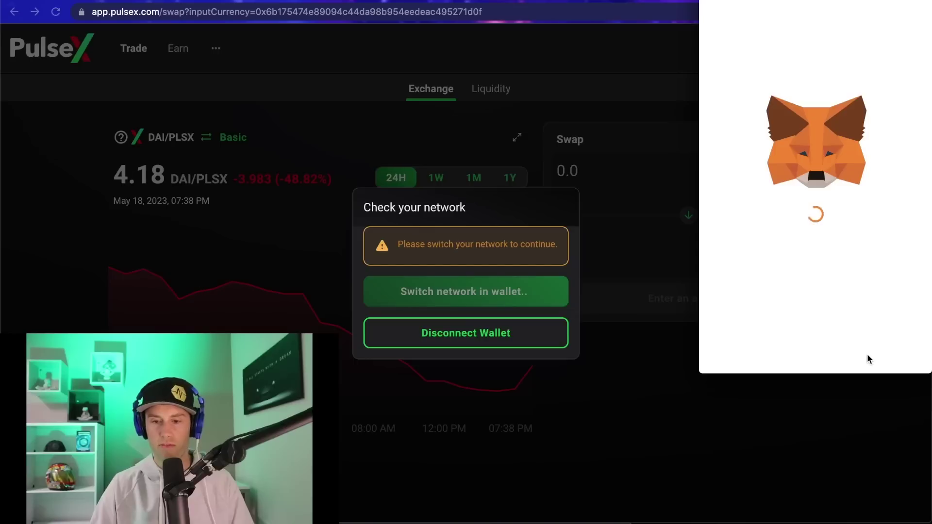
left_click(868, 355)
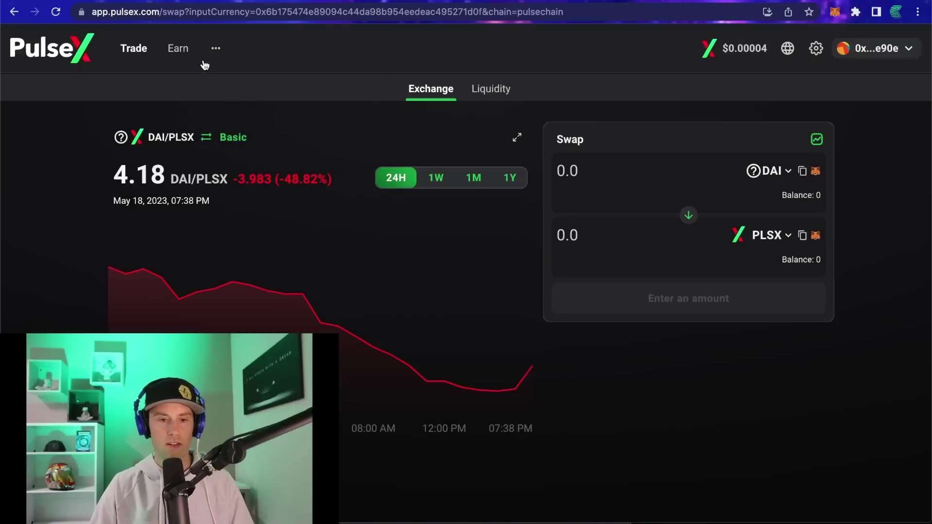
Step: Search PulseX Info by the pasted HEX address and open the HEX (HEX) token page
mouse_move(215, 49)
left_click(219, 117)
left_click(850, 100)
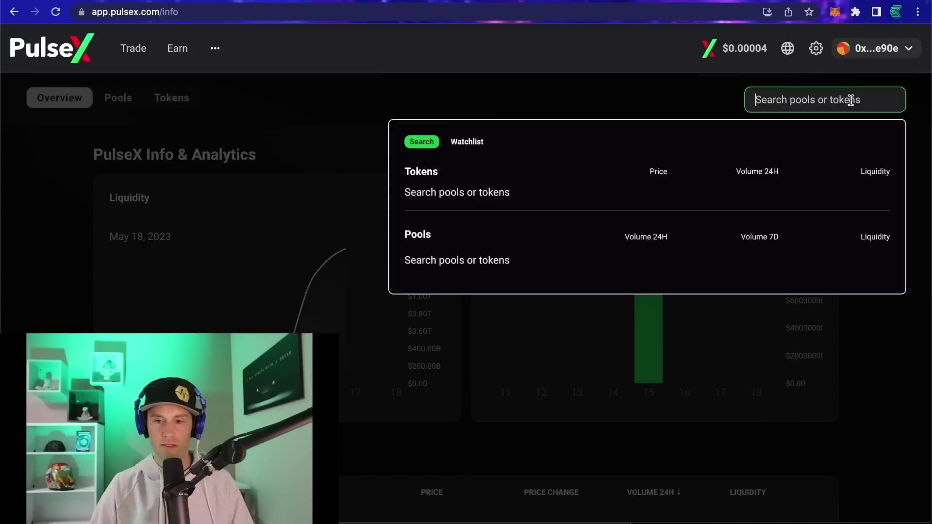
key("super+v")
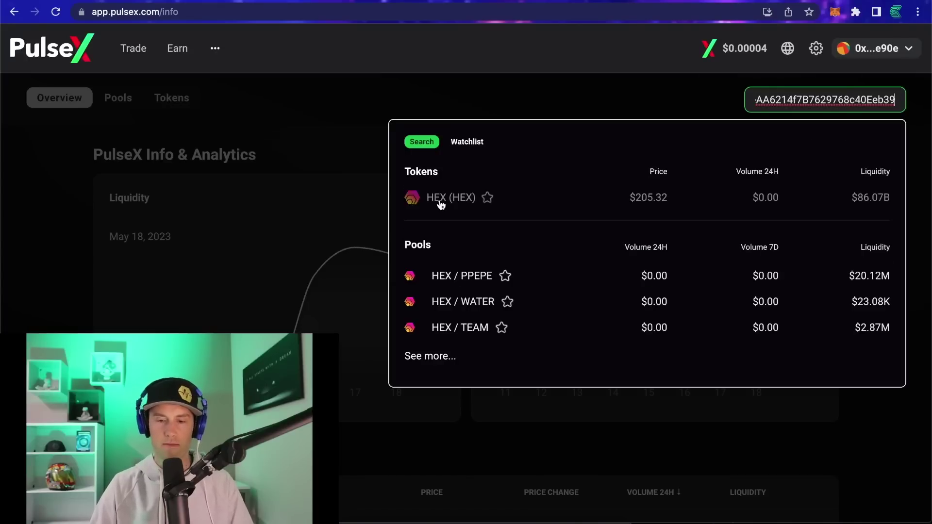
left_click(441, 204)
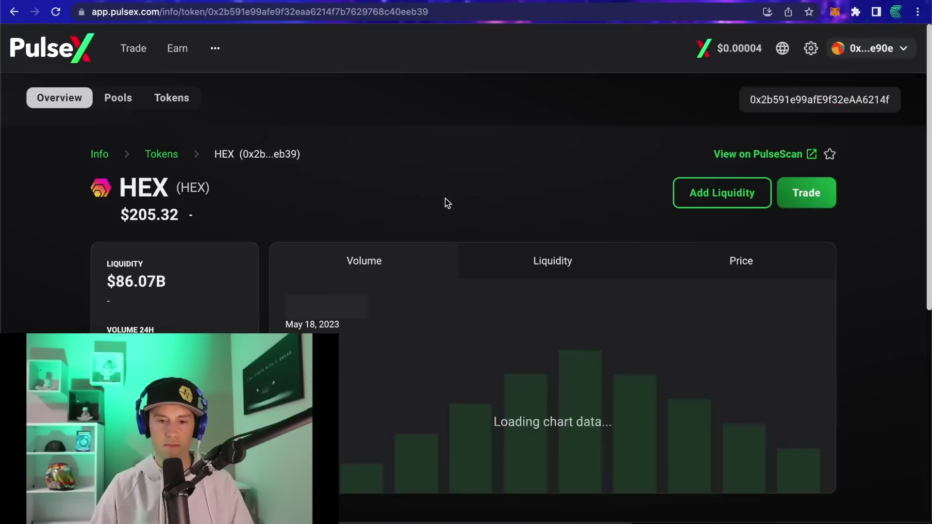
Step: Go to the HEX/PLSX swap page and add the HEX token to MetaMask
left_click(828, 194)
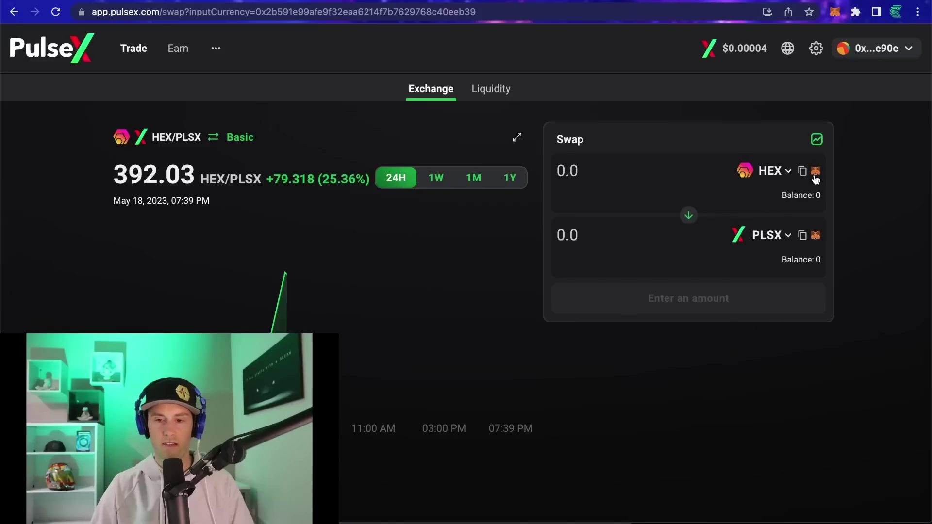
left_click(815, 173)
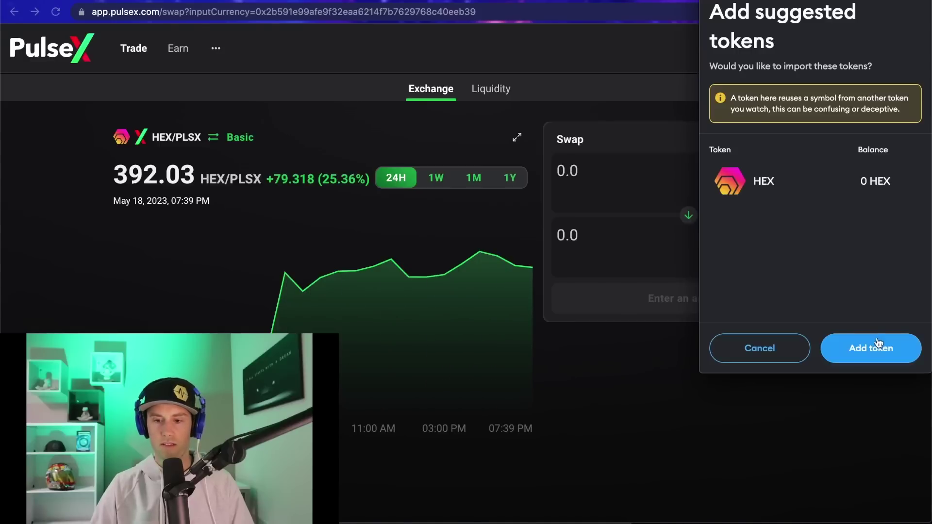
left_click(878, 343)
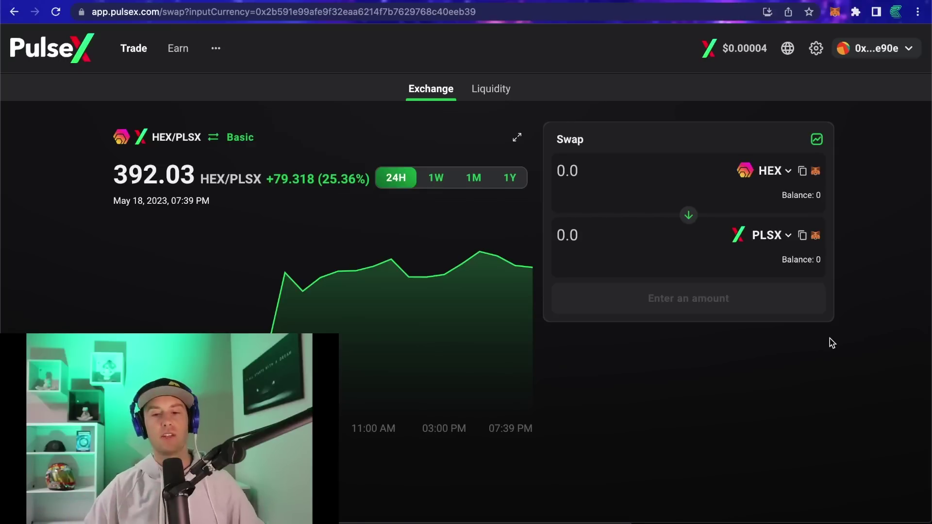
mouse_move(213, 58)
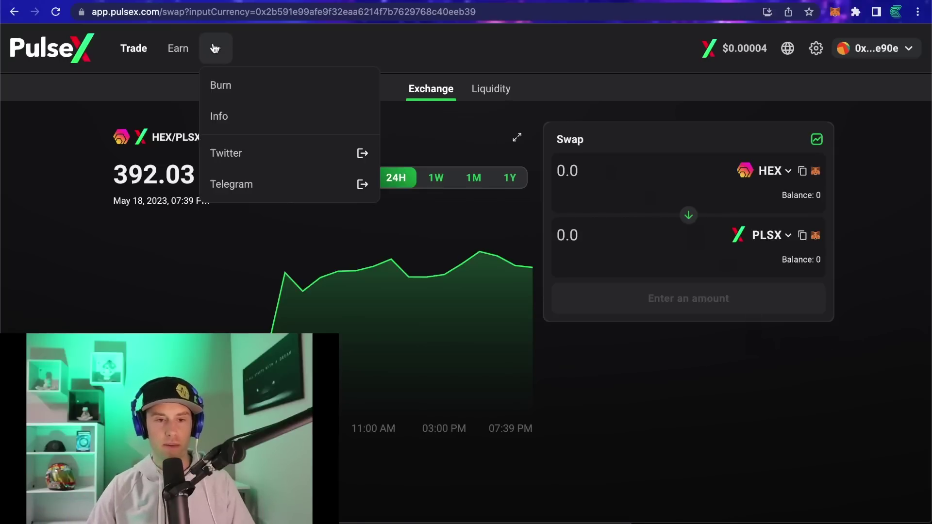